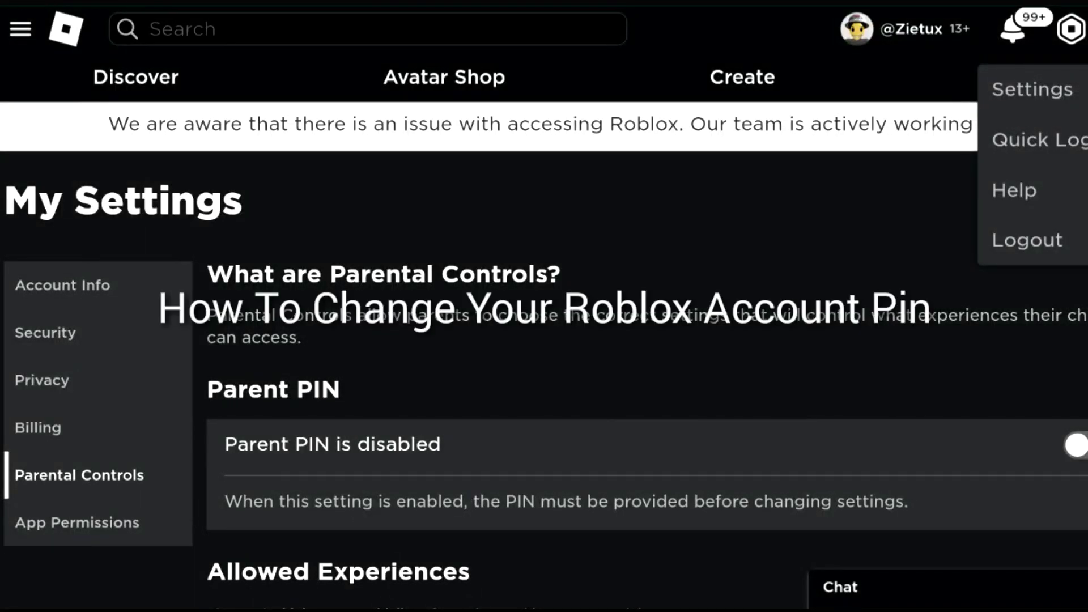
- Go to the group's Payouts page via Configure Group > Revenue
{"action": "scroll", "coordinate": [544, 352], "scroll_direction": "down", "scroll_amount": 2}
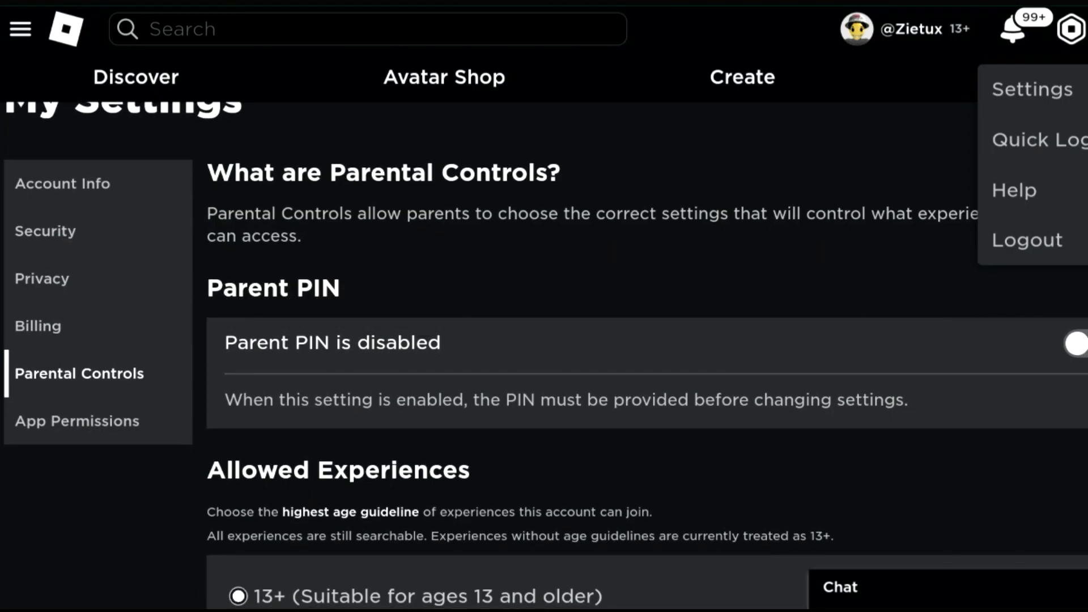
{"action": "scroll", "coordinate": [544, 351], "scroll_direction": "down", "scroll_amount": 2}
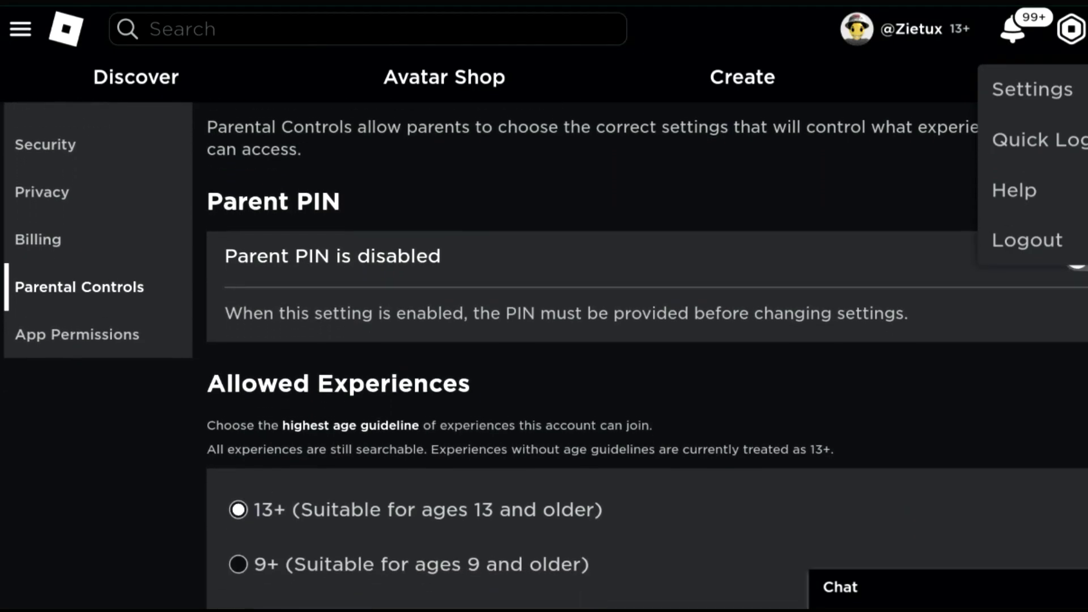
{"action": "left_click", "coordinate": [233, 400]}
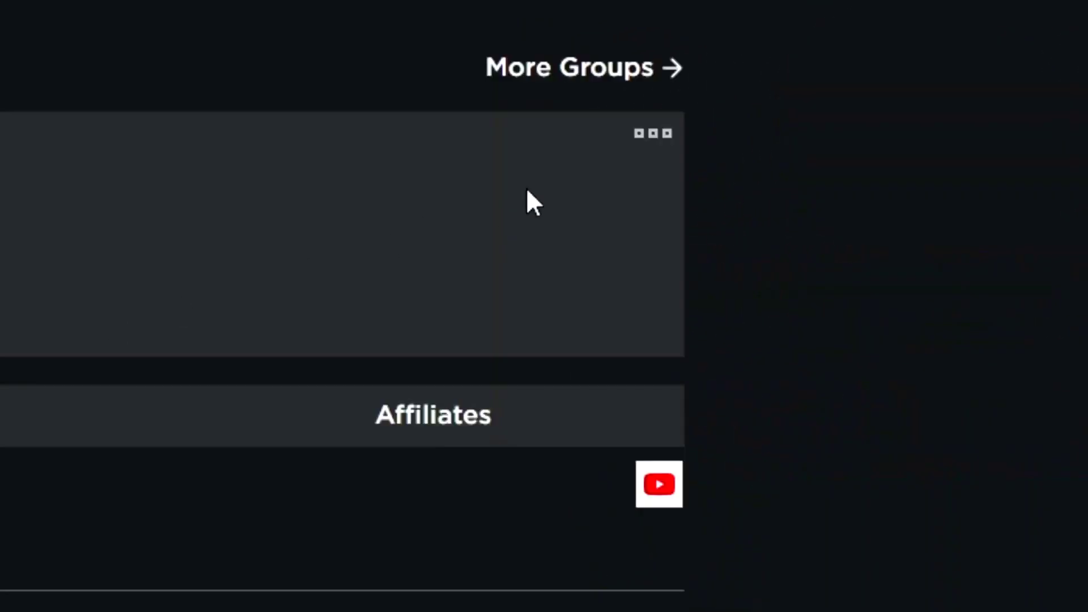
{"action": "left_click", "coordinate": [652, 136]}
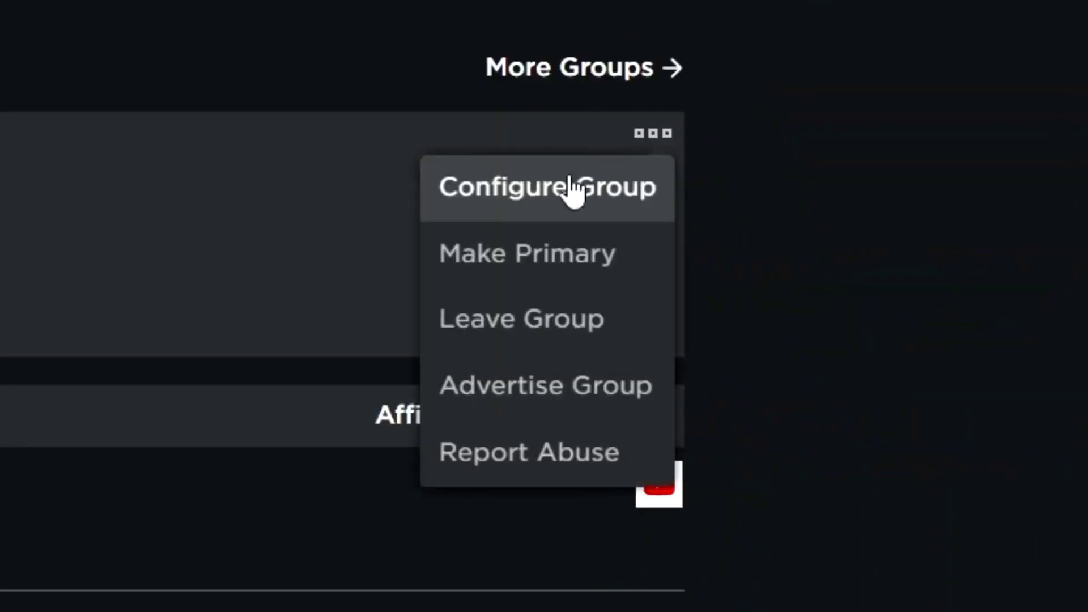
{"action": "left_click", "coordinate": [538, 188]}
{"action": "mouse_move", "coordinate": [303, 238]}
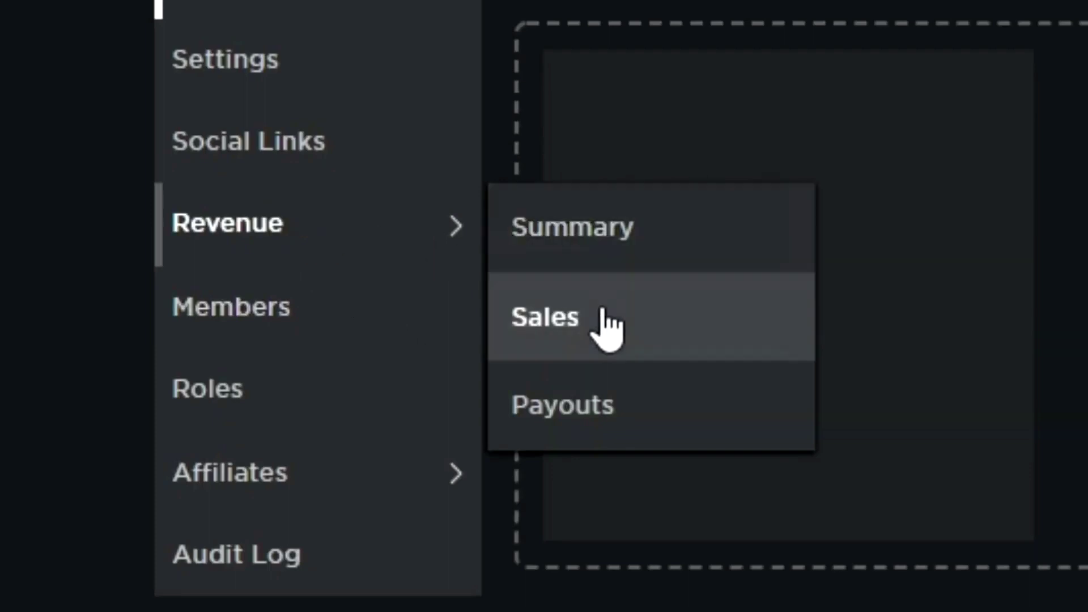
{"action": "left_click", "coordinate": [605, 427]}
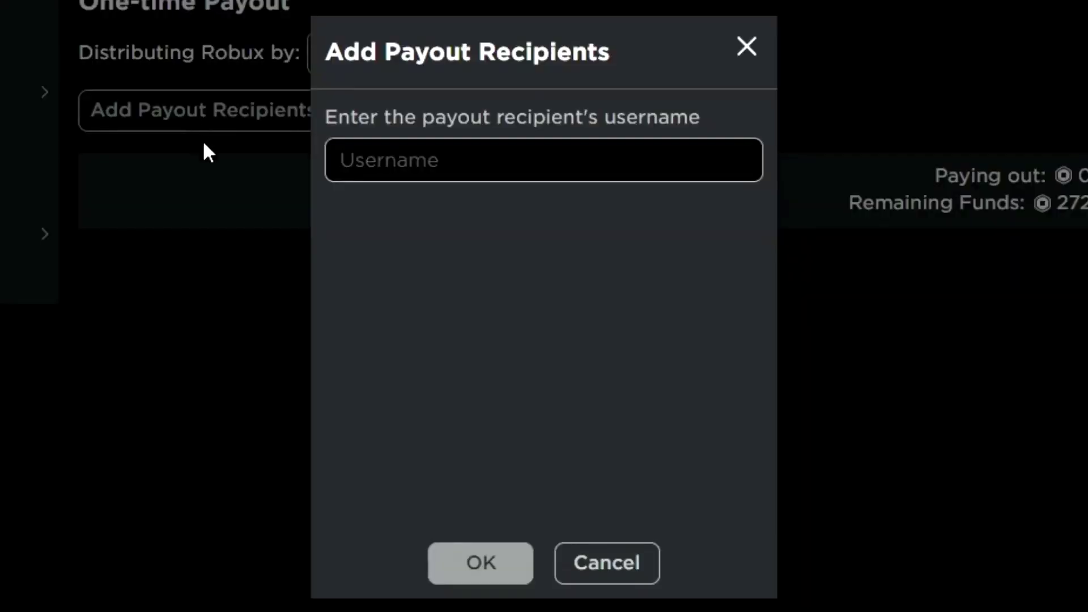
- Add the searched user as payout recipient and distribute 1000 Robux to them
{"action": "type", "text": "yo"}
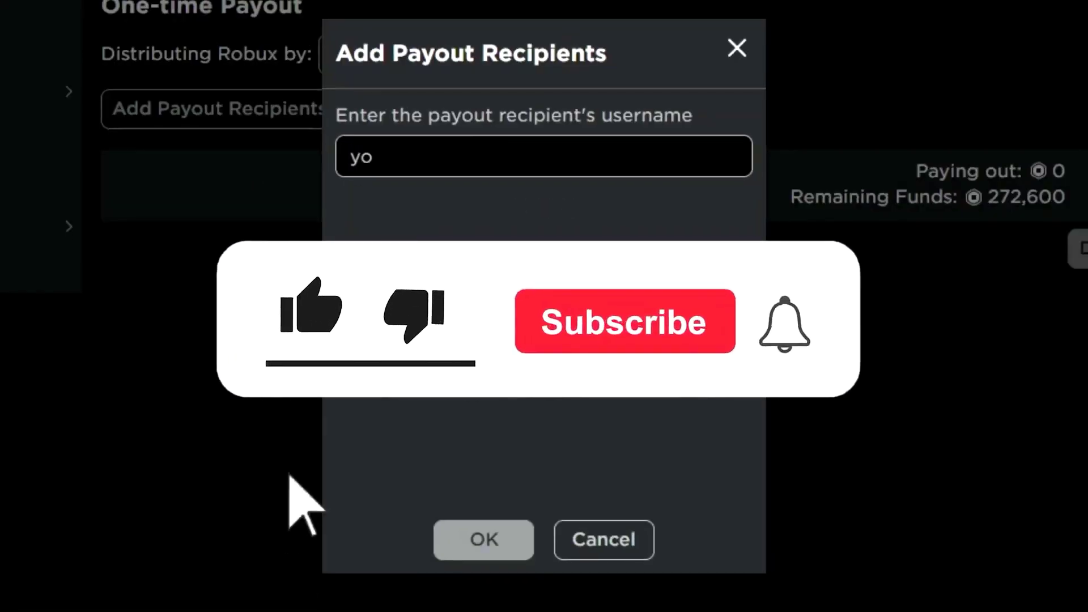
{"action": "type", "text": "rben123"}
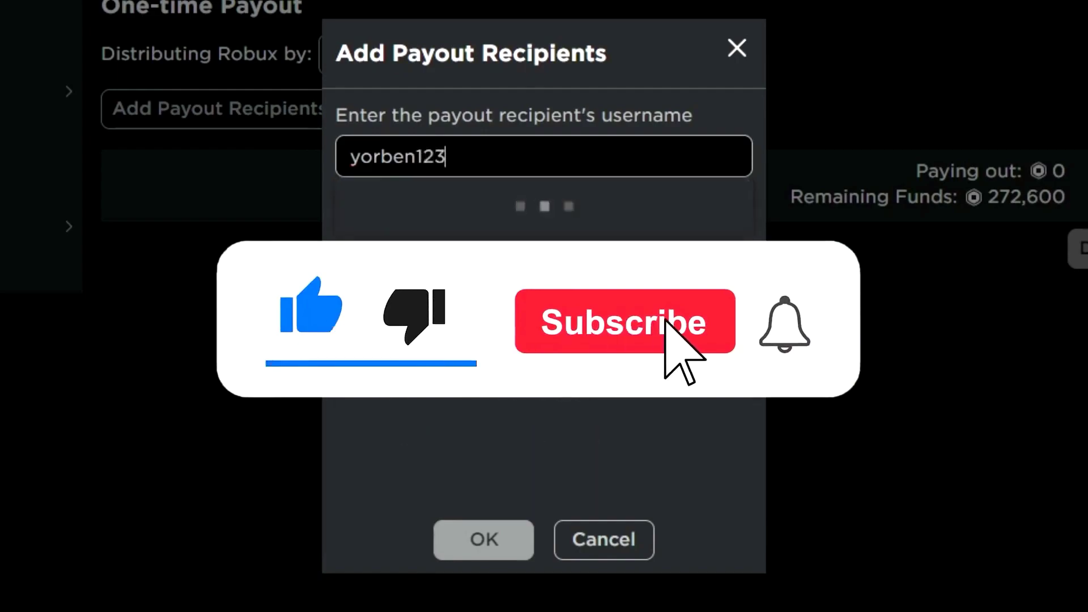
{"action": "type", "text": "456789"}
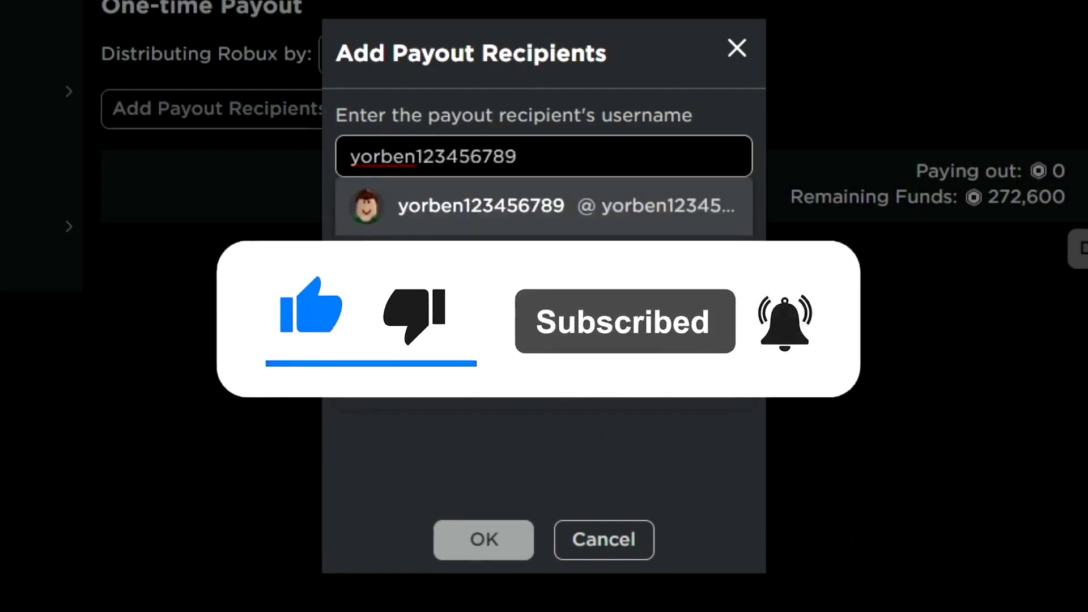
{"action": "left_click", "coordinate": [545, 206]}
{"action": "left_click", "coordinate": [492, 543]}
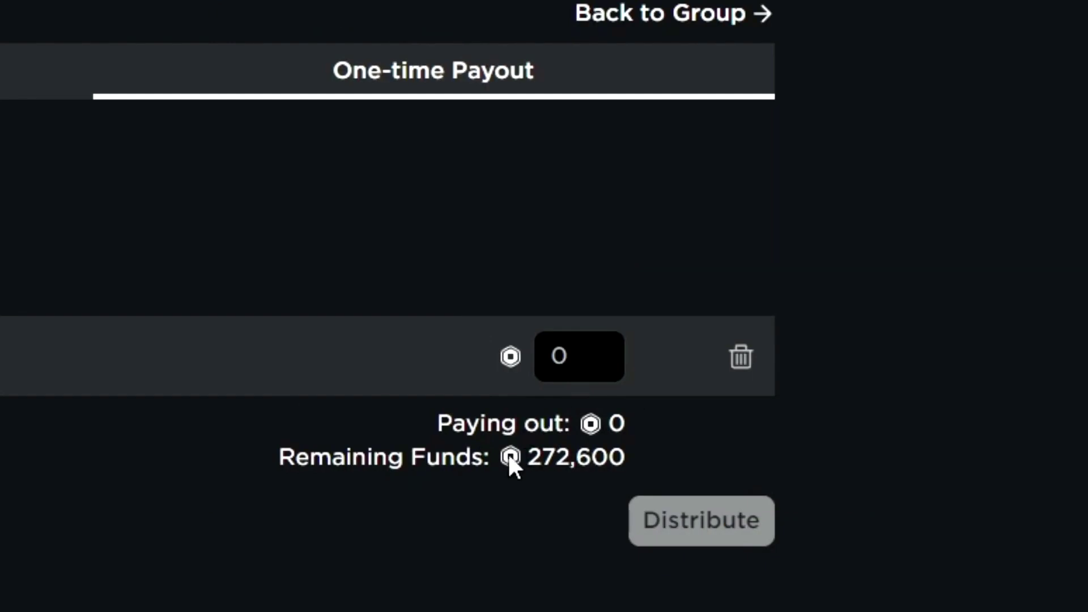
{"action": "left_click", "coordinate": [577, 384]}
{"action": "type", "text": "1000"}
{"action": "left_click", "coordinate": [701, 521]}
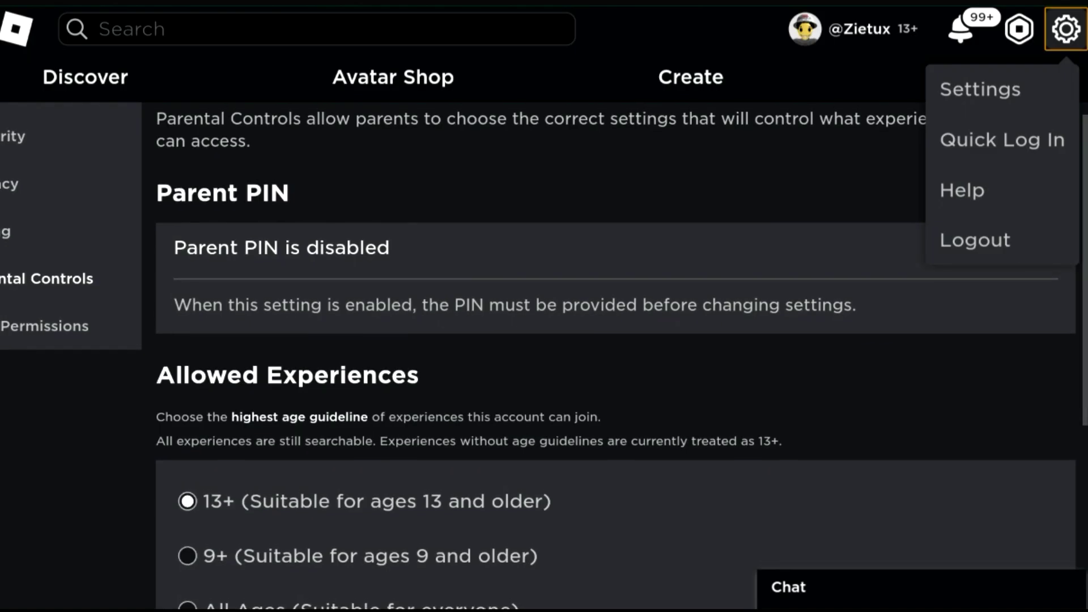
{"action": "scroll", "coordinate": [545, 357], "scroll_direction": "up", "scroll_amount": 1}
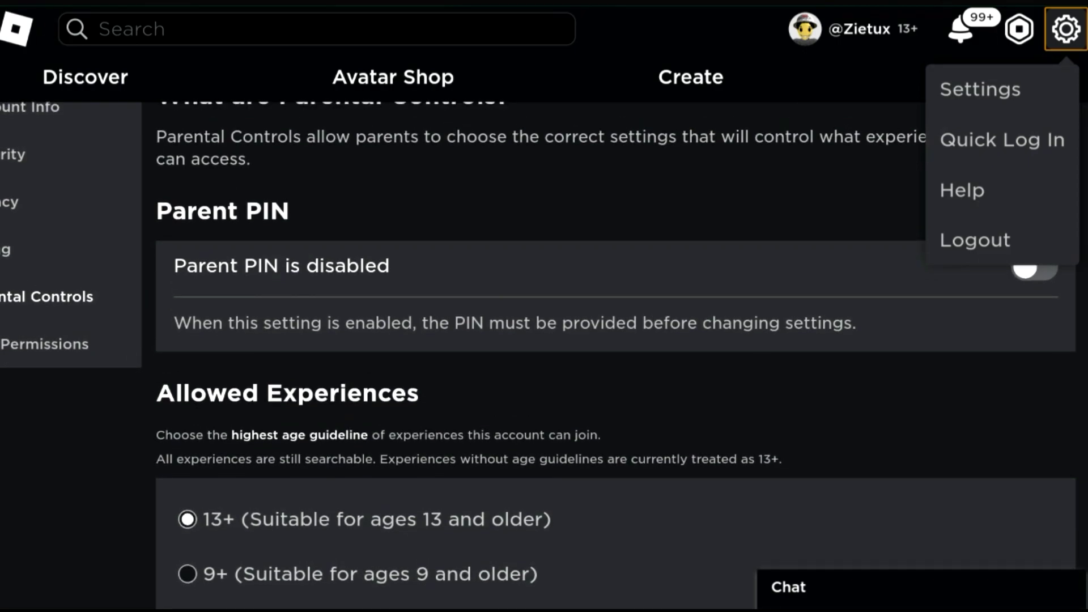
{"action": "scroll", "coordinate": [544, 340], "scroll_direction": "down", "scroll_amount": 2}
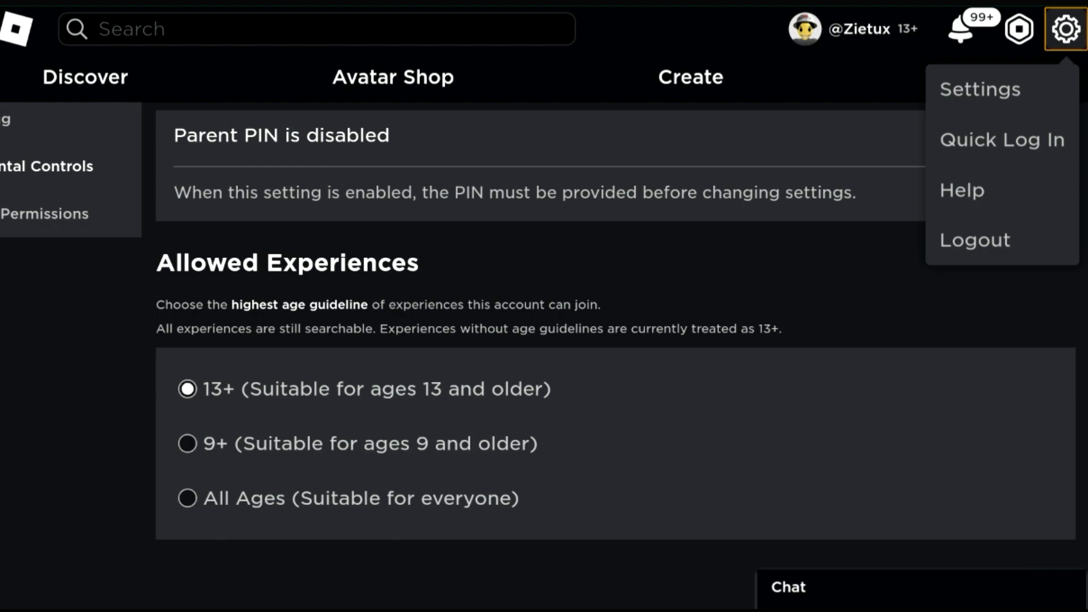
- Go to the Roblox help center and scroll through its help categories
{"action": "left_click", "coordinate": [962, 190]}
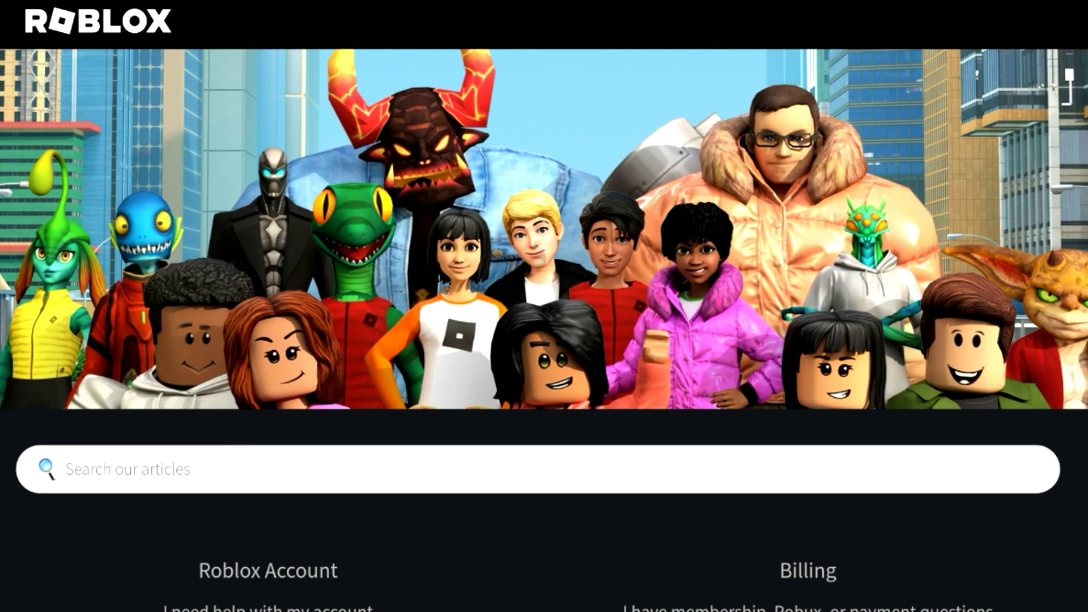
{"action": "scroll", "coordinate": [545, 306], "scroll_direction": "down", "scroll_amount": 5}
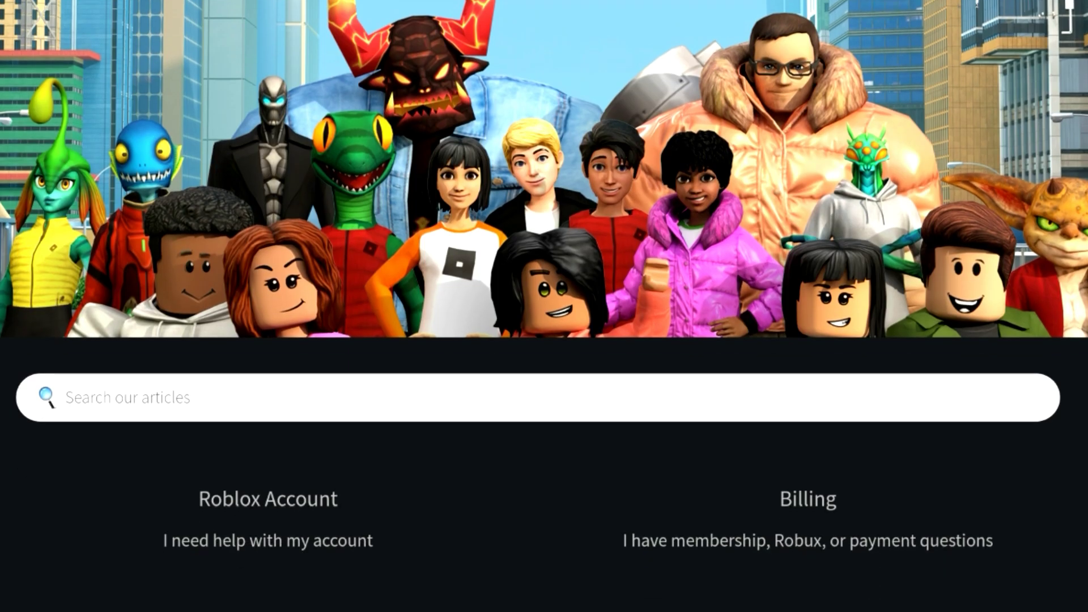
{"action": "scroll", "coordinate": [544, 307], "scroll_direction": "down", "scroll_amount": 3}
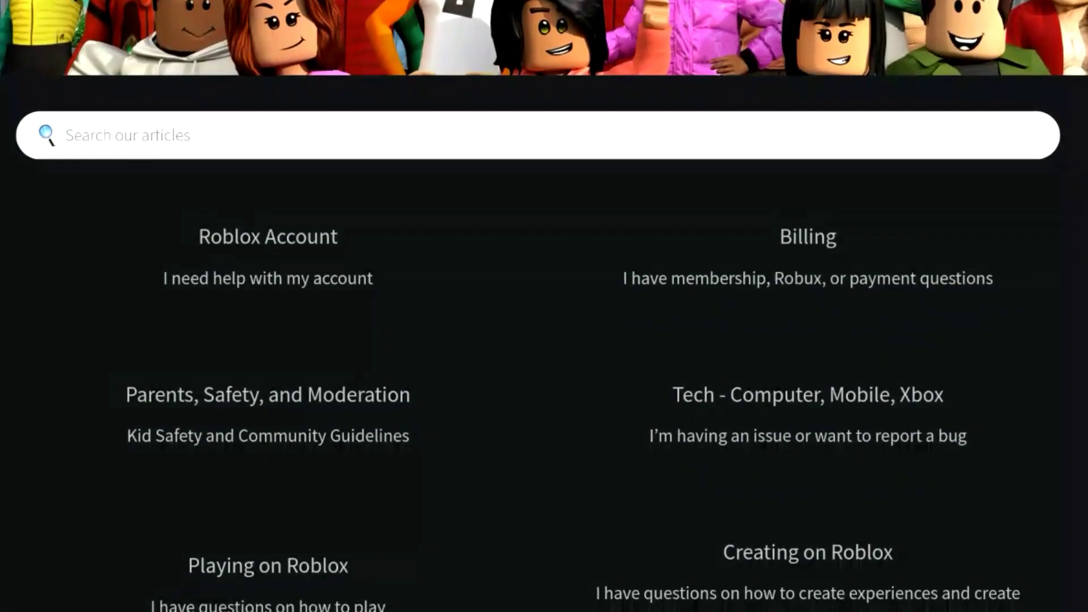
{"action": "scroll", "coordinate": [545, 306], "scroll_direction": "down", "scroll_amount": 1}
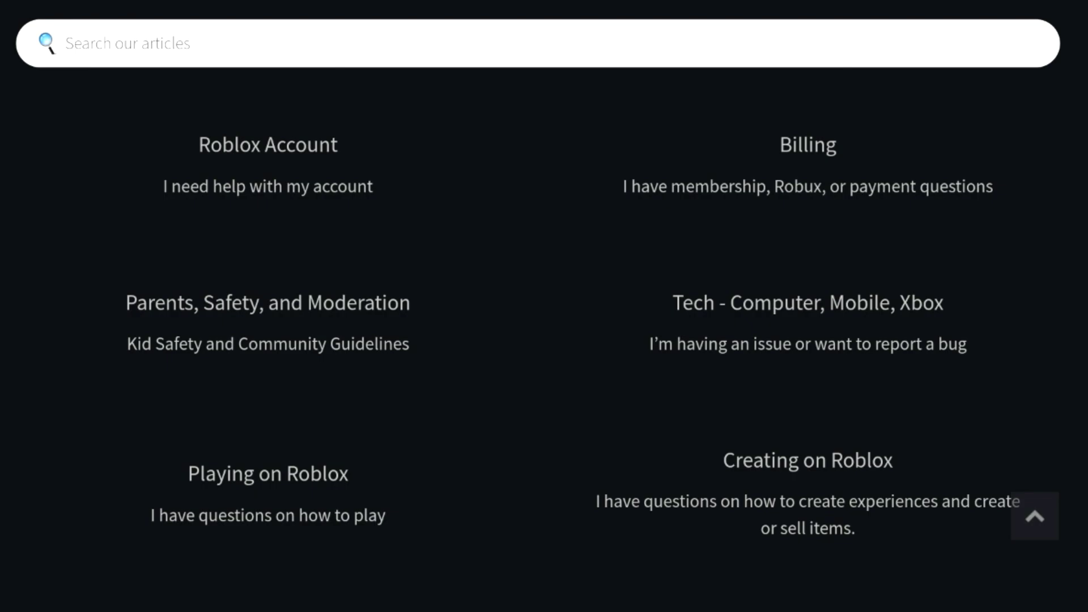
- Open the Roblox Account category and browse to its Account Settings articles
{"action": "left_click", "coordinate": [268, 165]}
{"action": "scroll", "coordinate": [544, 307], "scroll_direction": "down", "scroll_amount": 6}
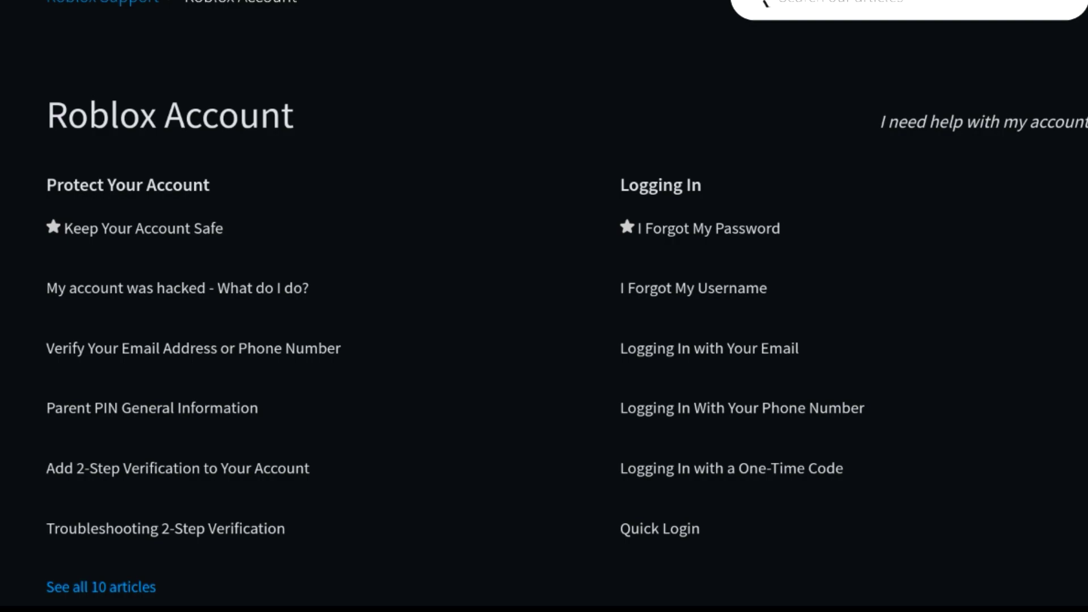
{"action": "scroll", "coordinate": [544, 306], "scroll_direction": "down", "scroll_amount": 5}
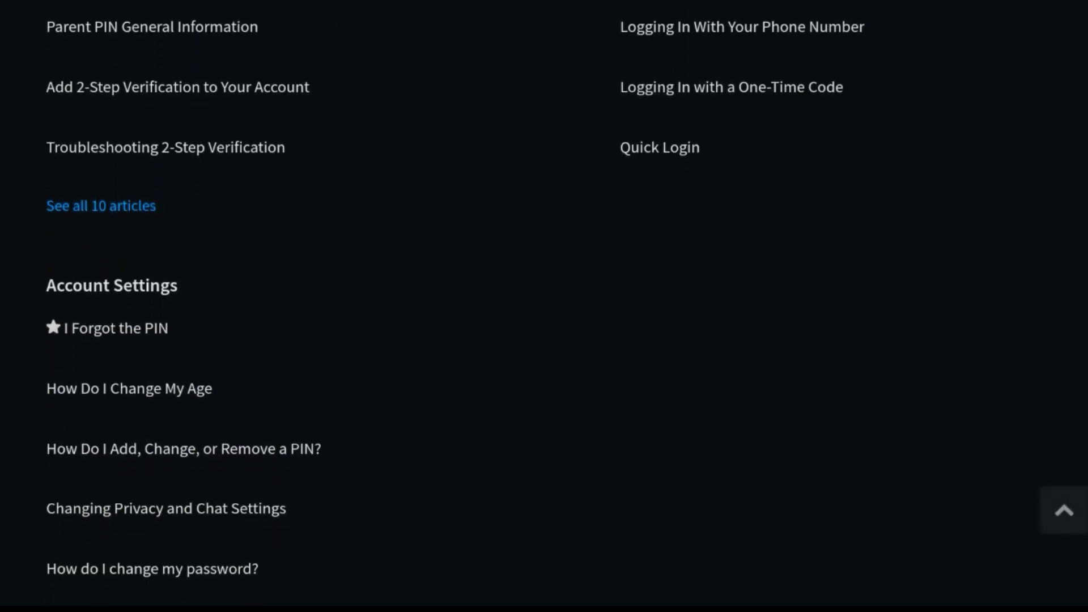
{"action": "scroll", "coordinate": [544, 307], "scroll_direction": "down", "scroll_amount": 3}
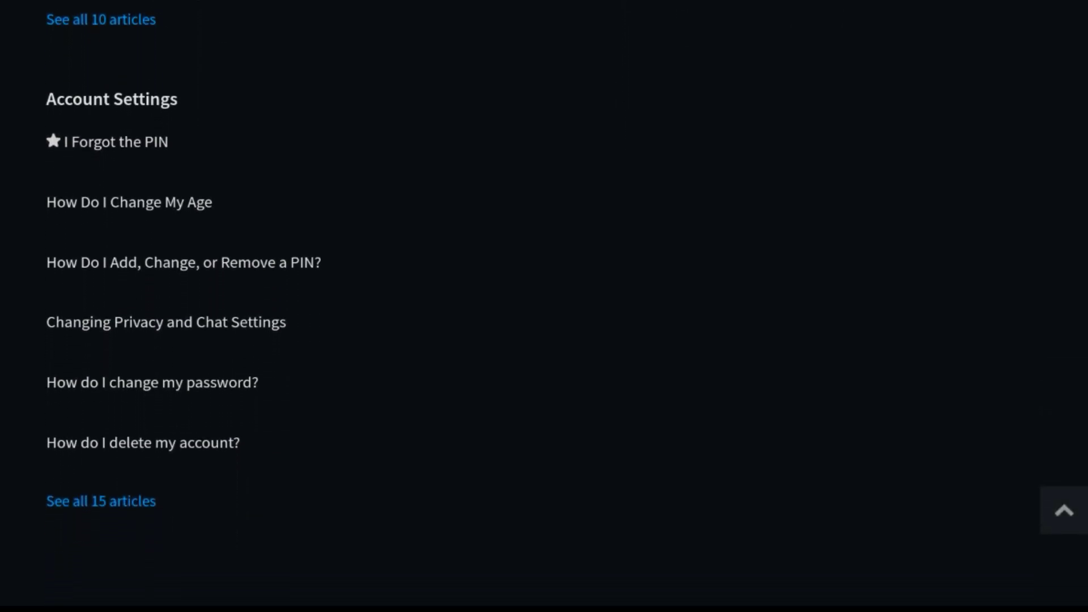
{"action": "scroll", "coordinate": [545, 306], "scroll_direction": "up", "scroll_amount": 1}
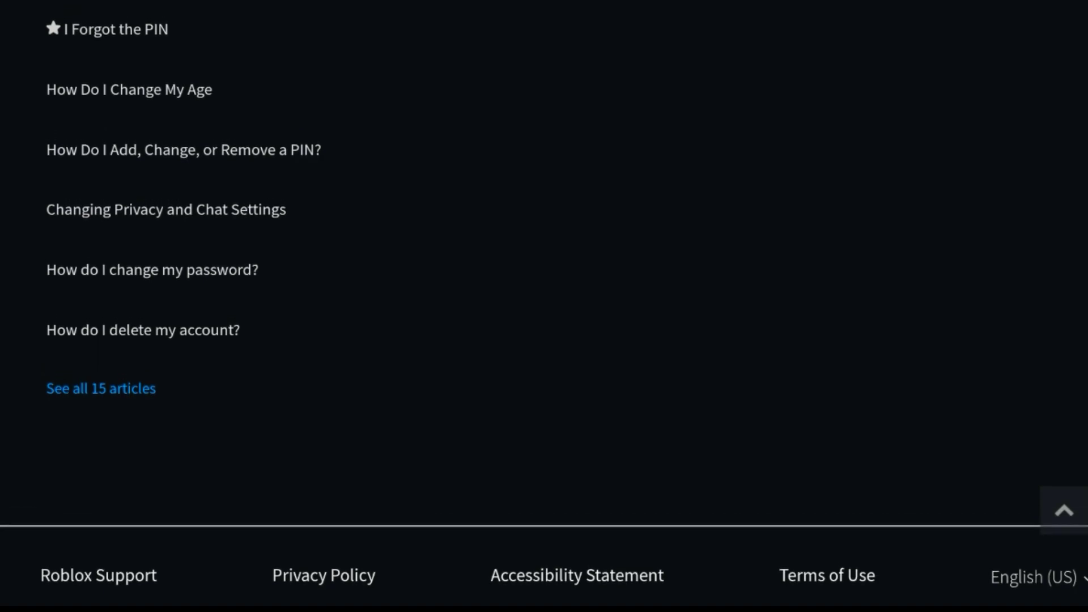
{"action": "scroll", "coordinate": [545, 306], "scroll_direction": "up", "scroll_amount": 1}
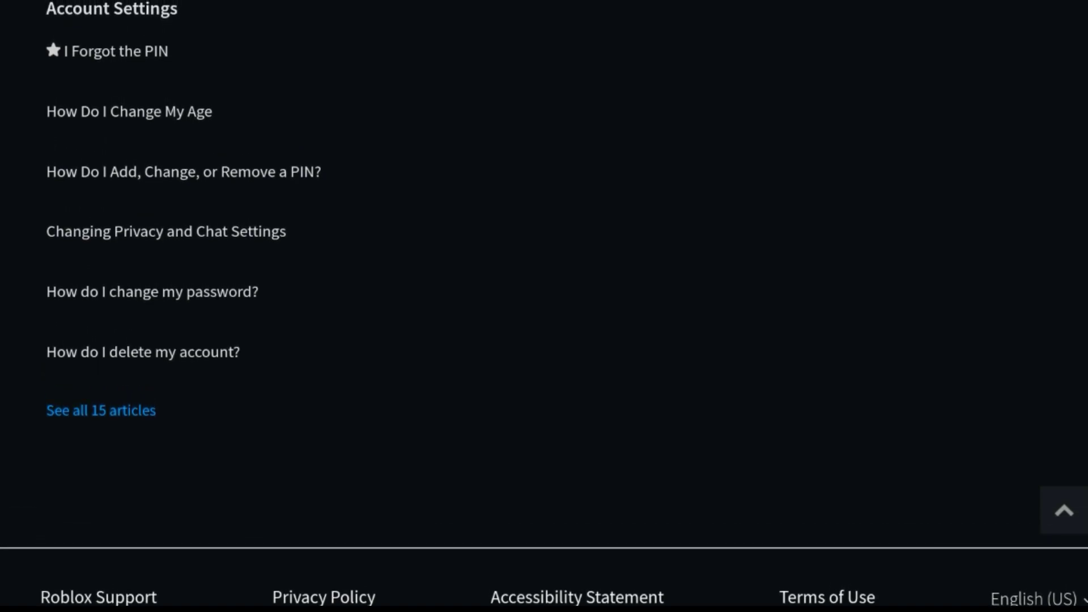
{"action": "scroll", "coordinate": [545, 306], "scroll_direction": "down", "scroll_amount": 1}
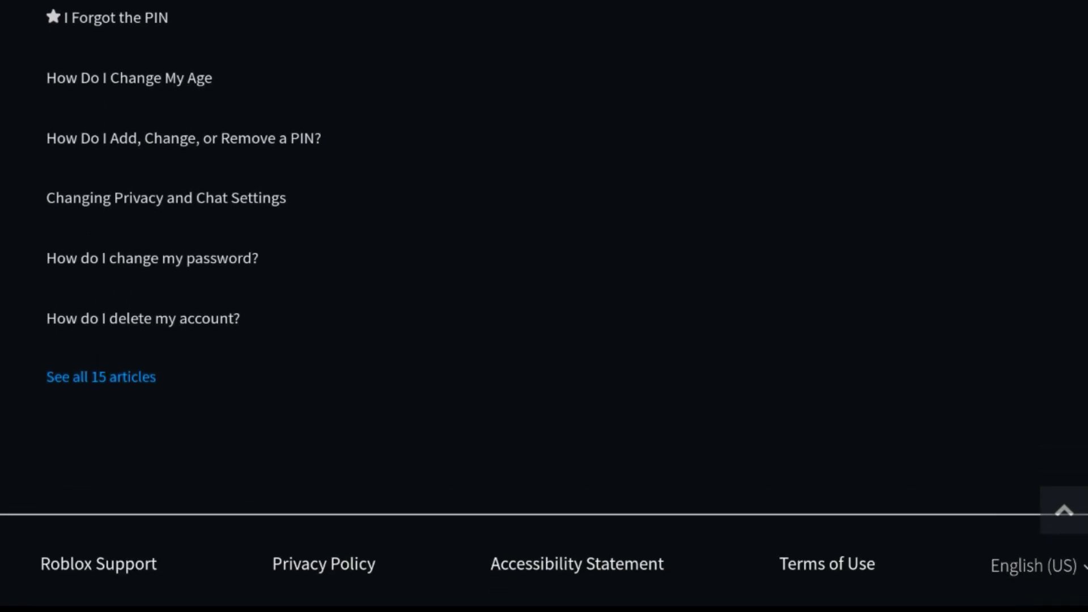
{"action": "left_click", "coordinate": [116, 19]}
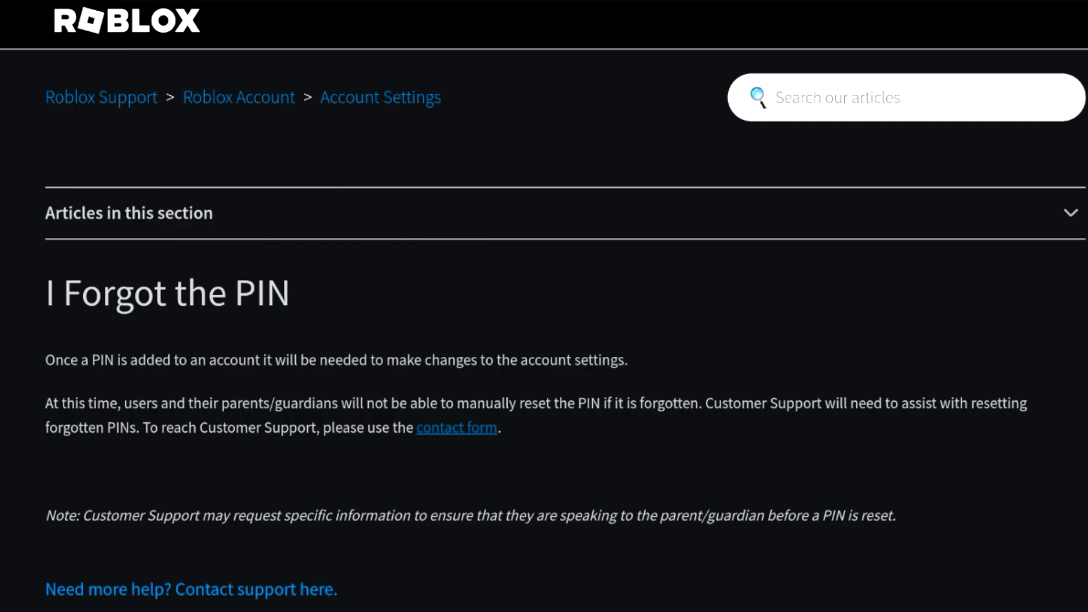
{"action": "scroll", "coordinate": [544, 307], "scroll_direction": "down", "scroll_amount": 2}
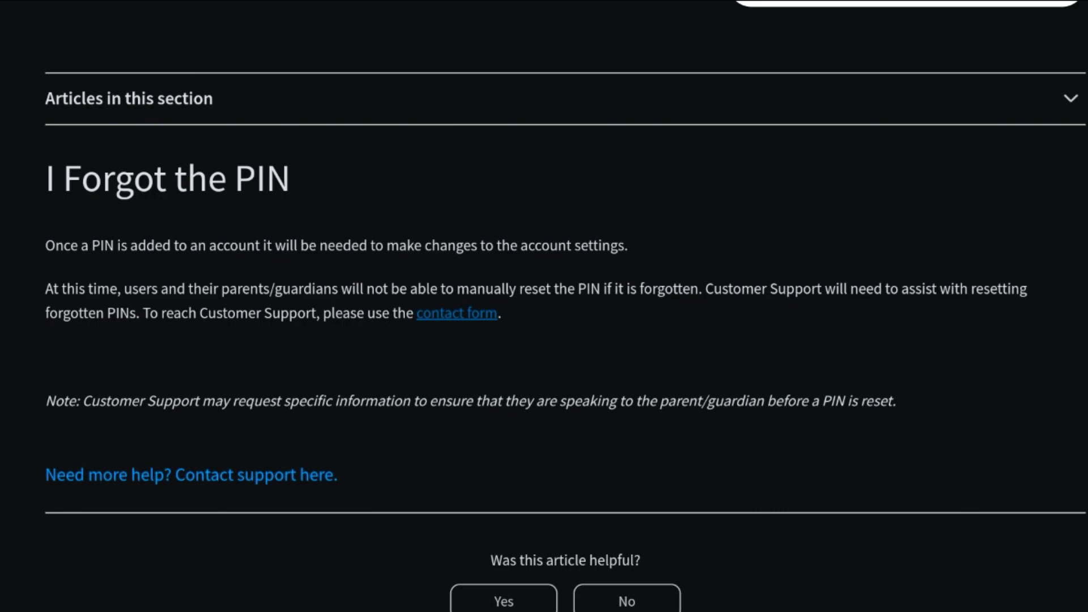
{"action": "scroll", "coordinate": [544, 307], "scroll_direction": "down", "scroll_amount": 1}
{"action": "scroll", "coordinate": [545, 306], "scroll_direction": "down", "scroll_amount": 1}
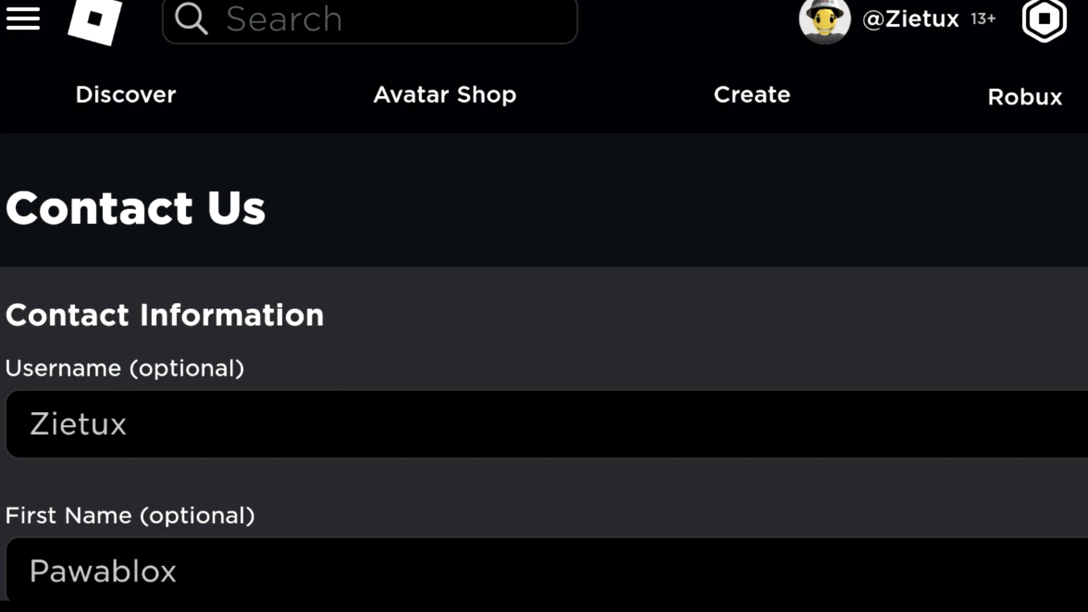
- Scroll down the Contact Us form past the filled name and email fields to Issue Details
{"action": "scroll", "coordinate": [544, 392], "scroll_direction": "down", "scroll_amount": 2}
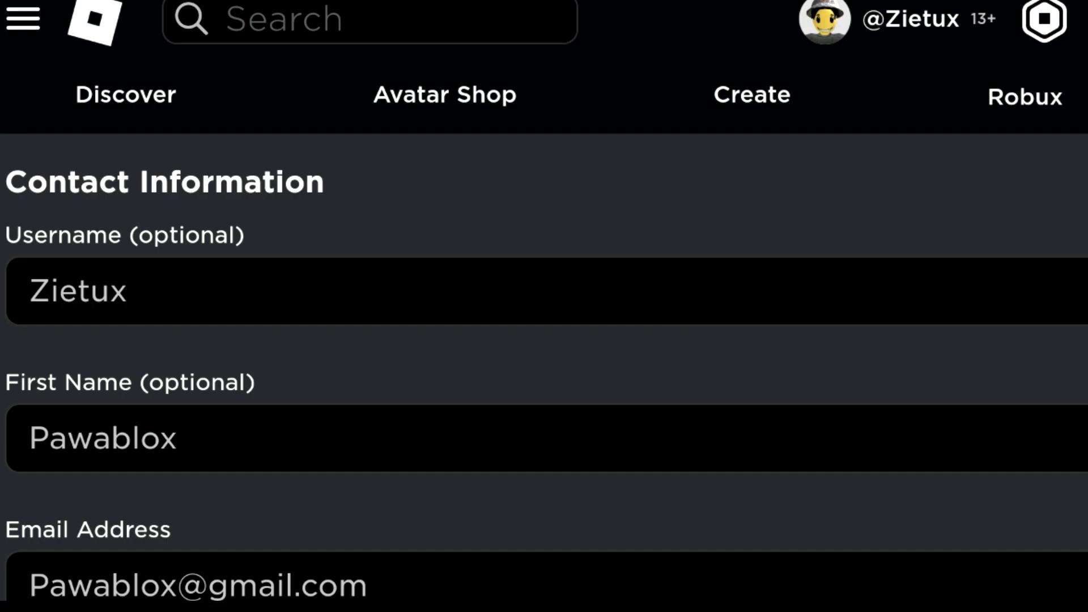
{"action": "scroll", "coordinate": [545, 368], "scroll_direction": "down", "scroll_amount": 2}
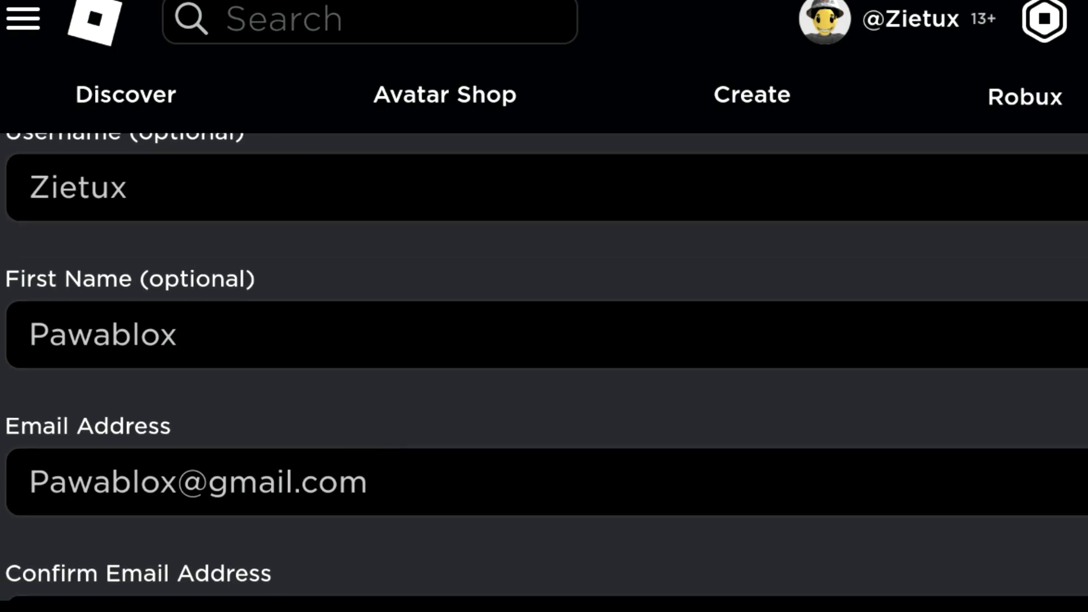
{"action": "scroll", "coordinate": [544, 369], "scroll_direction": "down", "scroll_amount": 2}
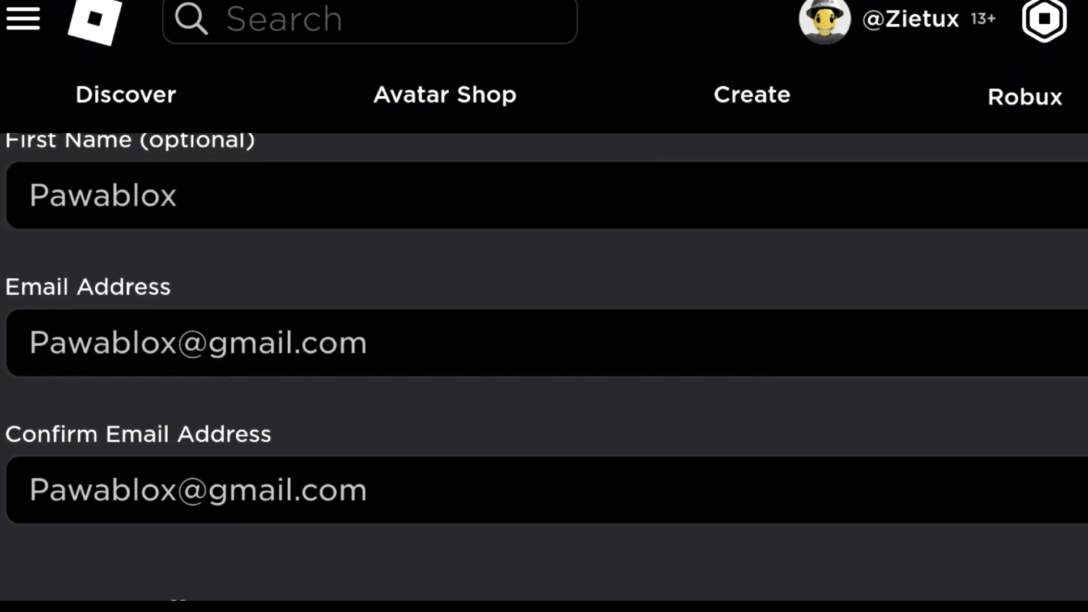
{"action": "scroll", "coordinate": [544, 368], "scroll_direction": "down", "scroll_amount": 2}
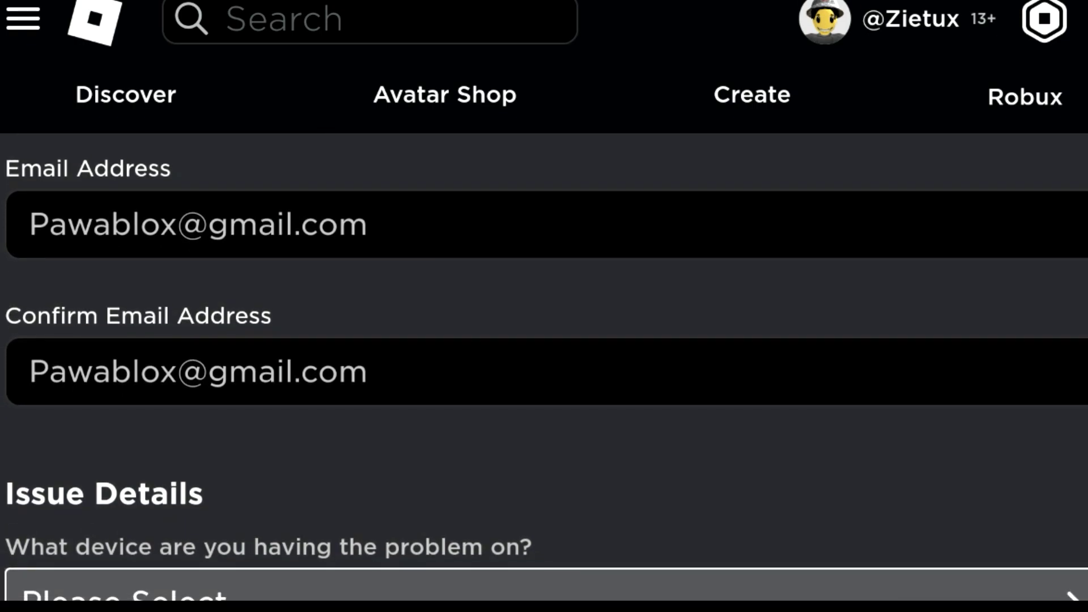
{"action": "scroll", "coordinate": [545, 369], "scroll_direction": "down", "scroll_amount": 2}
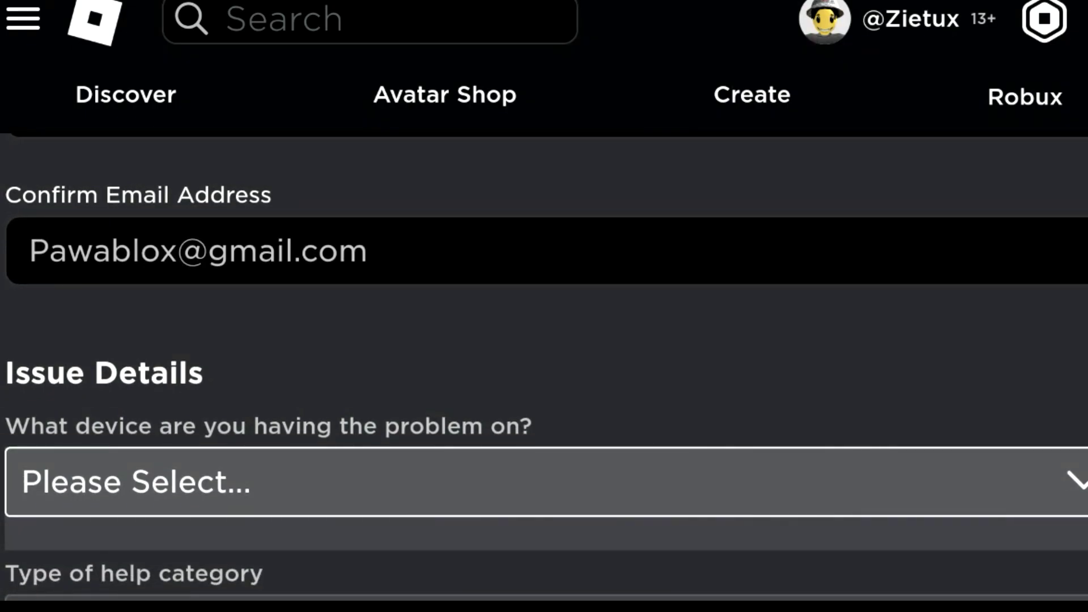
{"action": "scroll", "coordinate": [545, 369], "scroll_direction": "down", "scroll_amount": 1}
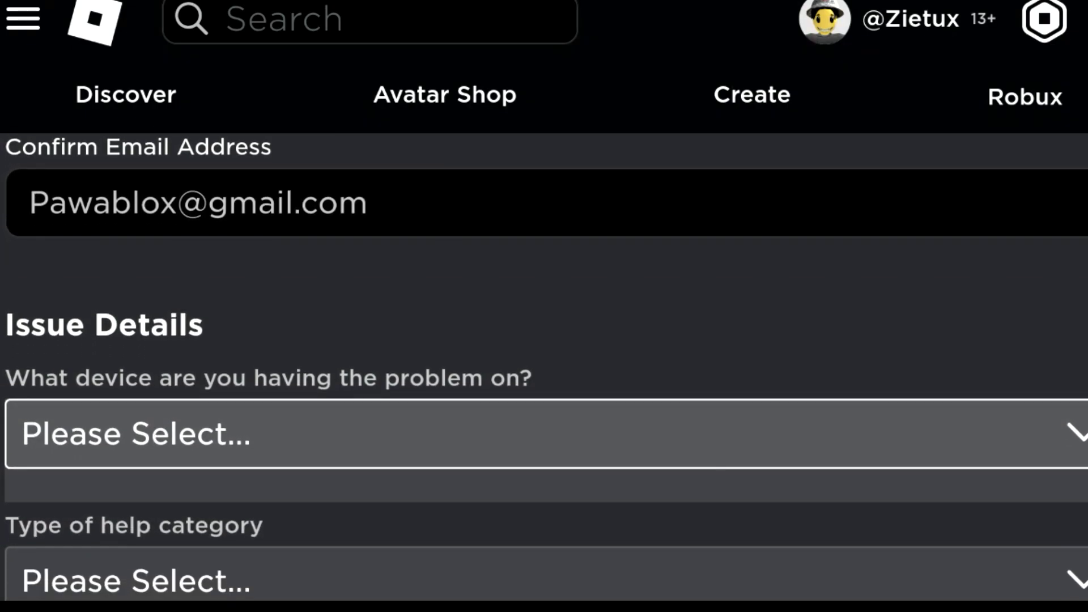
{"action": "scroll", "coordinate": [545, 368], "scroll_direction": "down", "scroll_amount": 2}
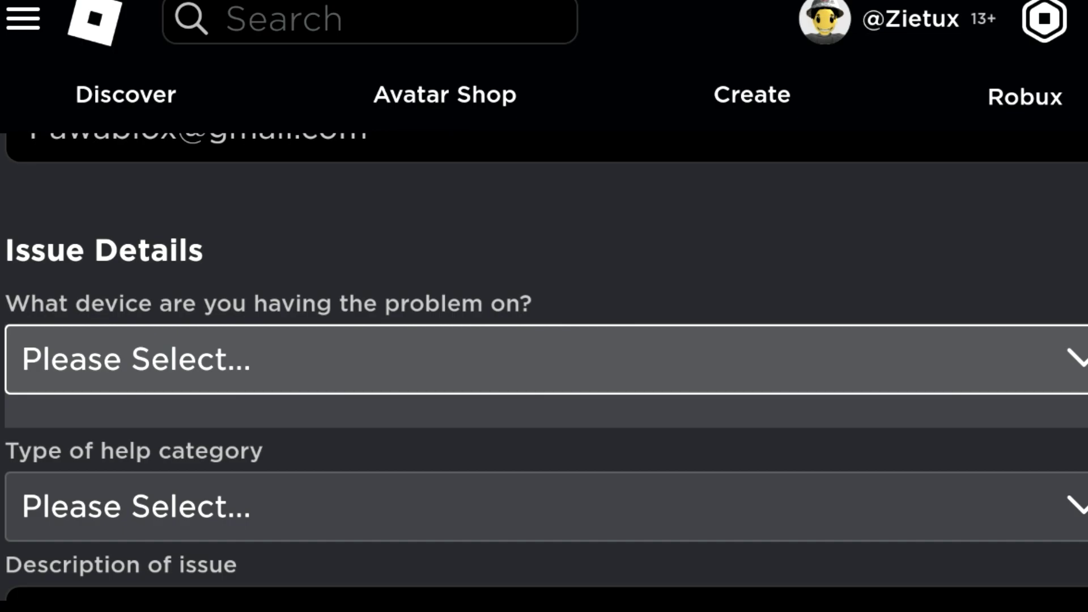
- Try Mac, iPhone and Android Phone in the device dropdown before settling on PC
{"action": "left_click", "coordinate": [544, 360]}
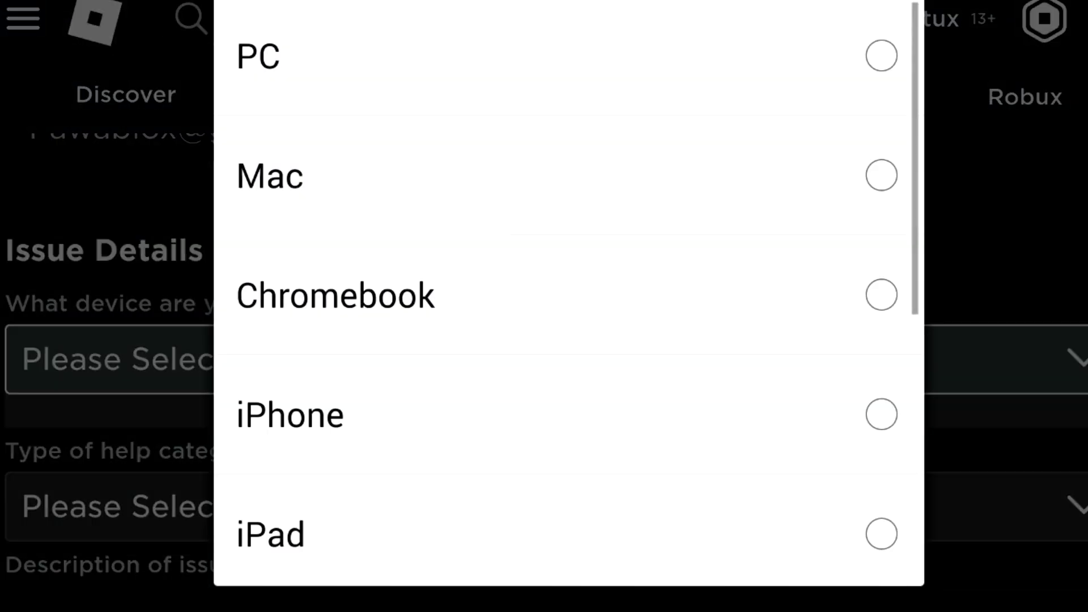
{"action": "left_click", "coordinate": [544, 175]}
{"action": "left_click", "coordinate": [545, 360]}
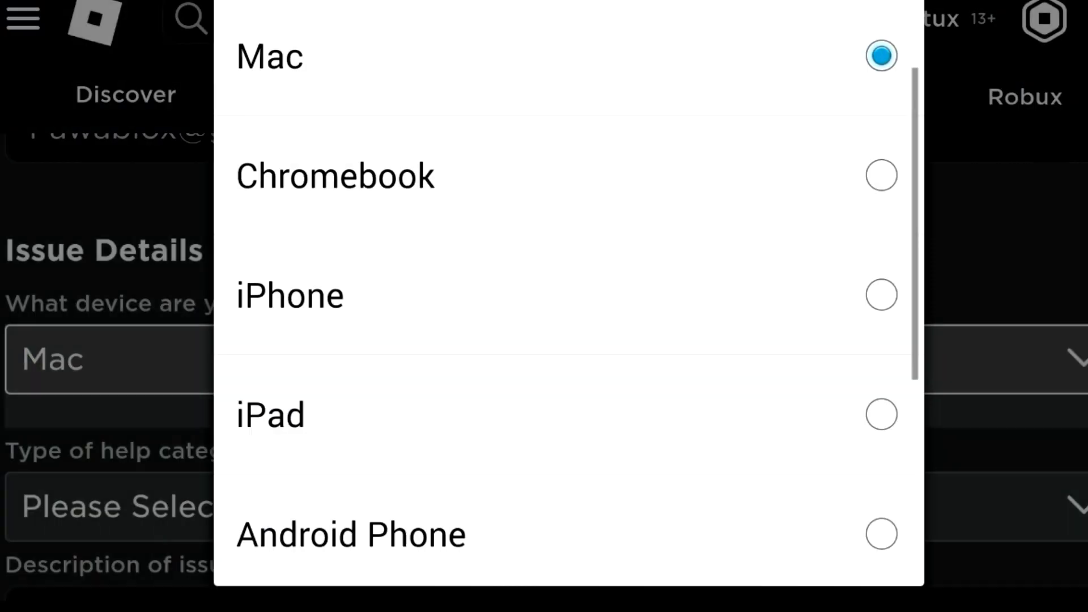
{"action": "left_click", "coordinate": [545, 295]}
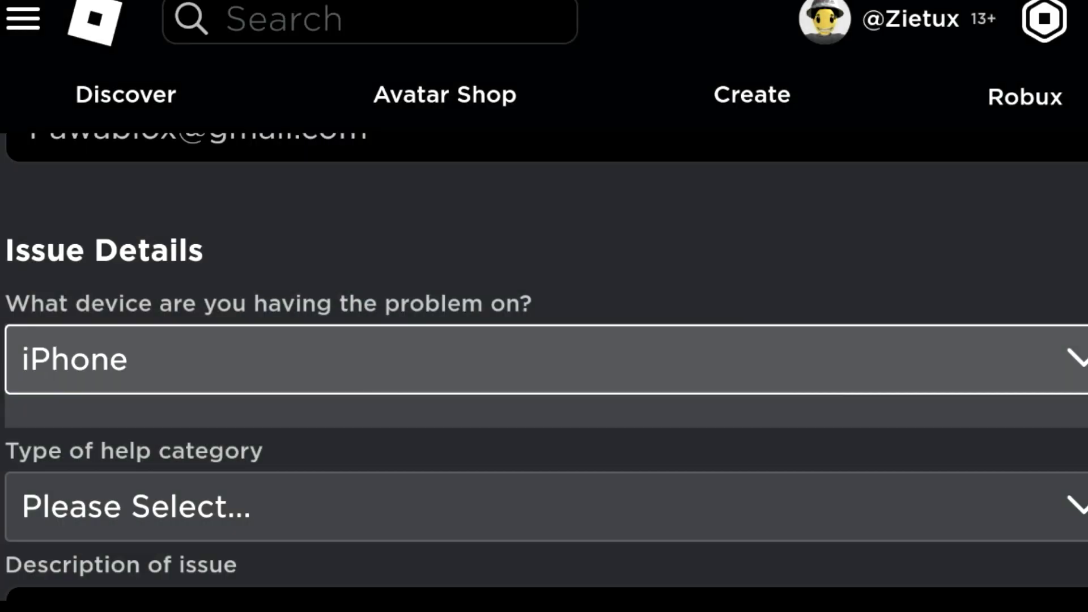
{"action": "left_click", "coordinate": [545, 359]}
{"action": "scroll", "coordinate": [567, 294], "scroll_direction": "down", "scroll_amount": 2}
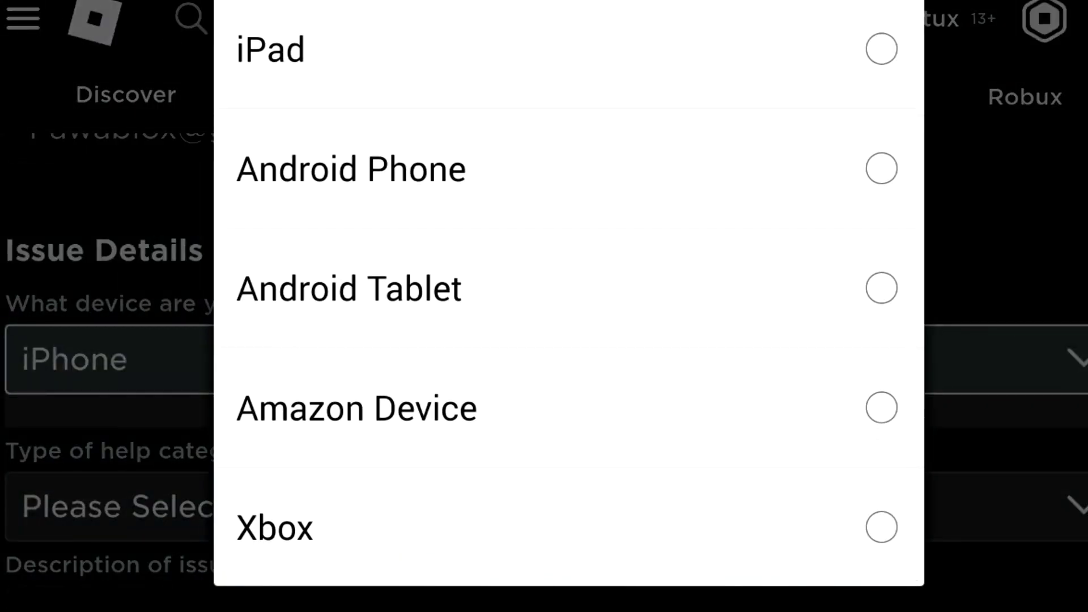
{"action": "left_click", "coordinate": [545, 169]}
{"action": "left_click", "coordinate": [544, 359]}
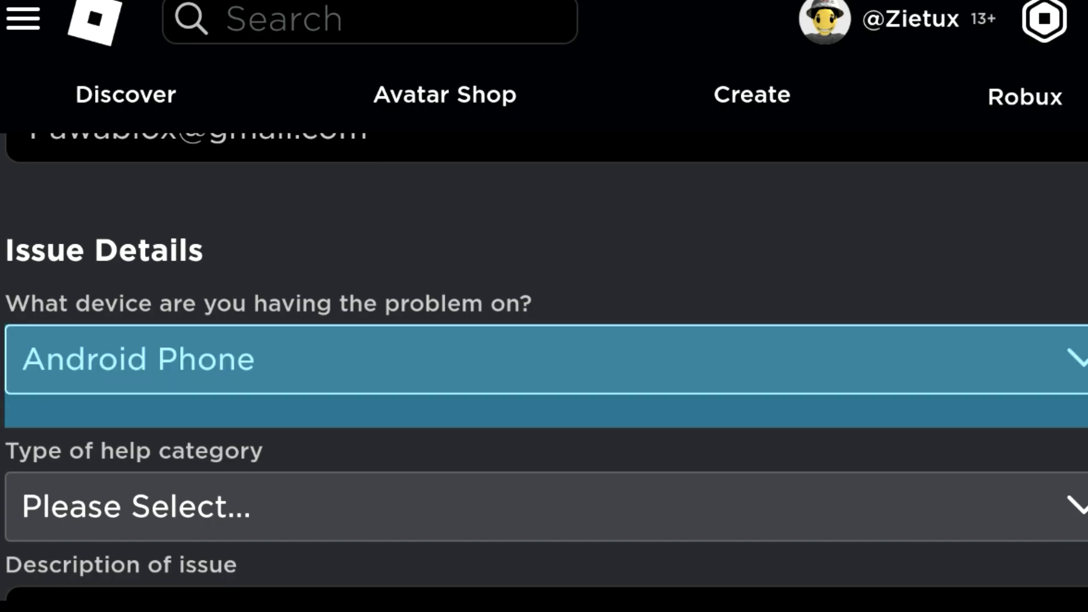
{"action": "scroll", "coordinate": [568, 295], "scroll_direction": "up", "scroll_amount": 5}
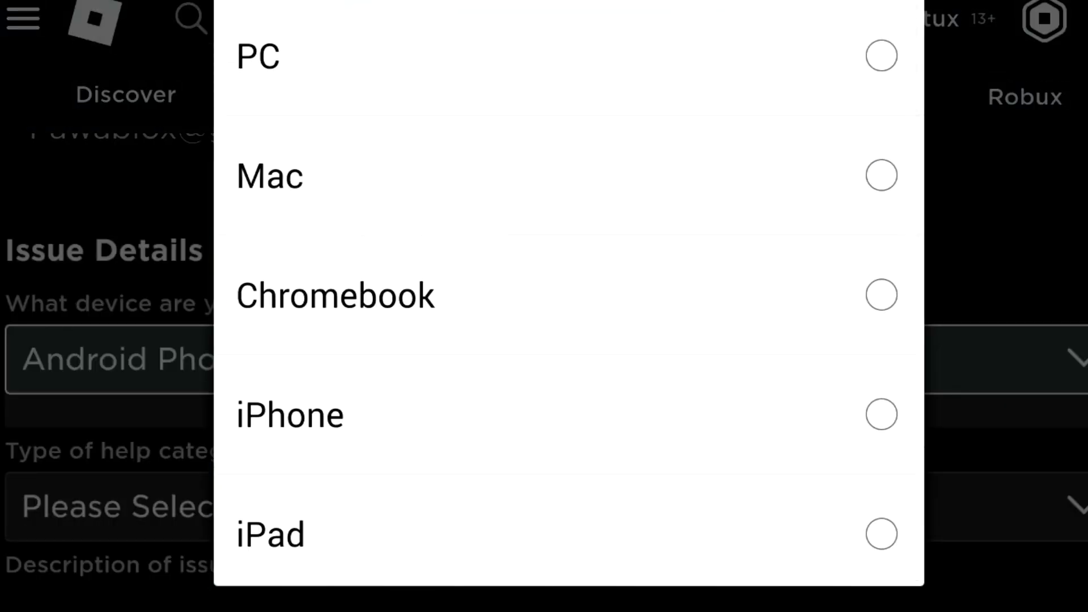
{"action": "left_click", "coordinate": [544, 53]}
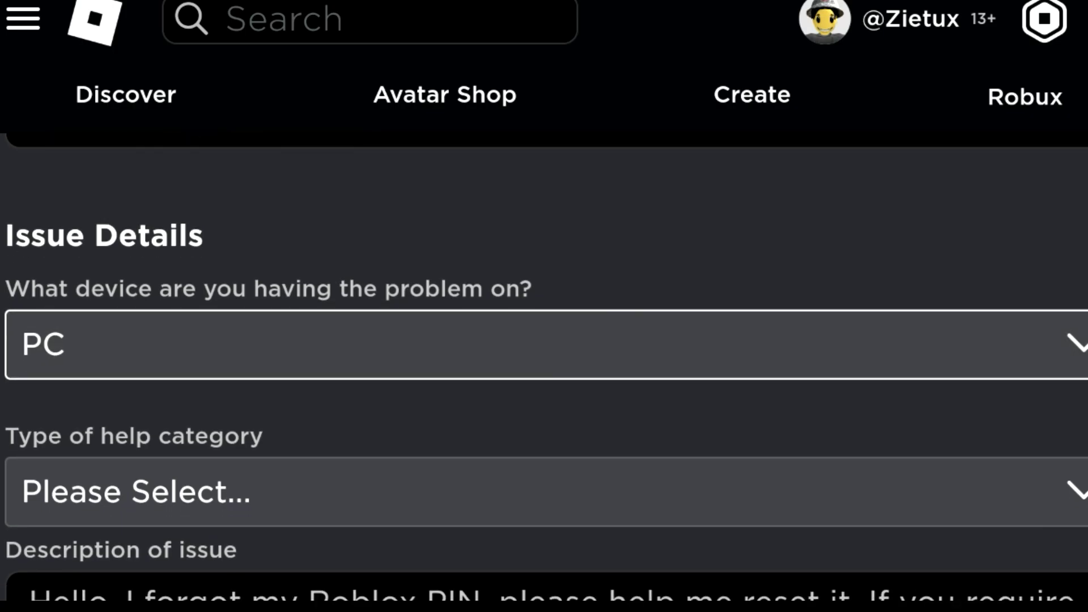
- Choose 'Account Hacked or Can't Log in' as help category and 'Account PIN' as the issue
{"action": "left_click", "coordinate": [544, 492]}
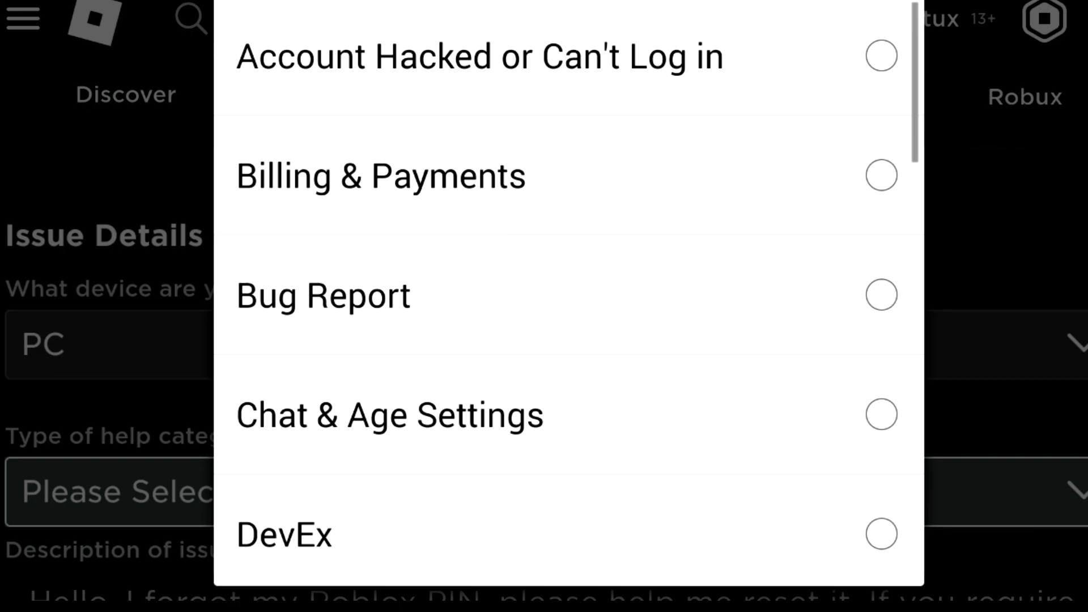
{"action": "left_click", "coordinate": [511, 57]}
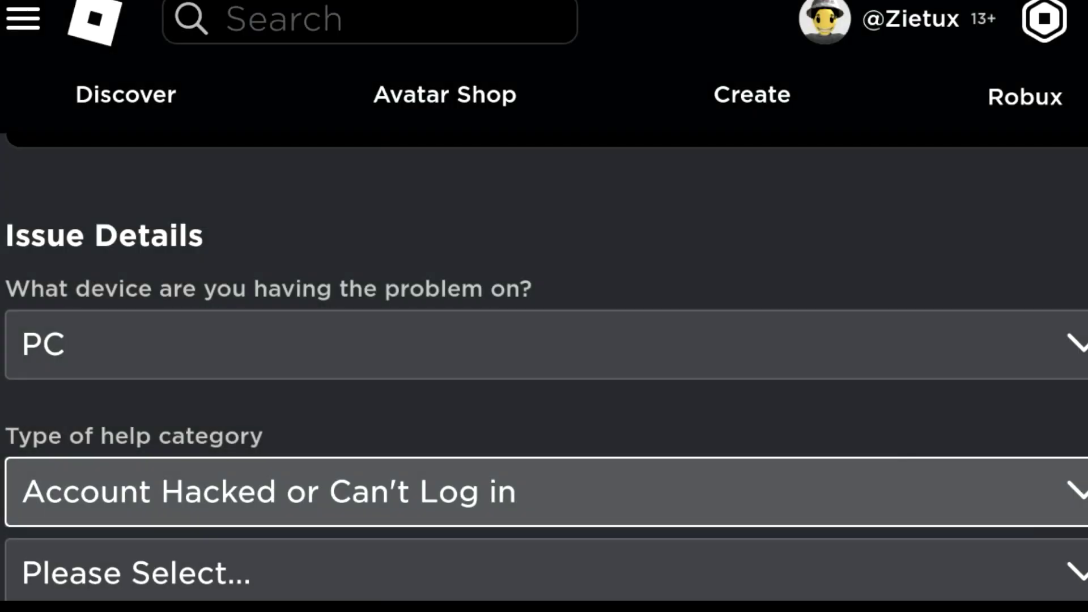
{"action": "scroll", "coordinate": [544, 368], "scroll_direction": "down", "scroll_amount": 2}
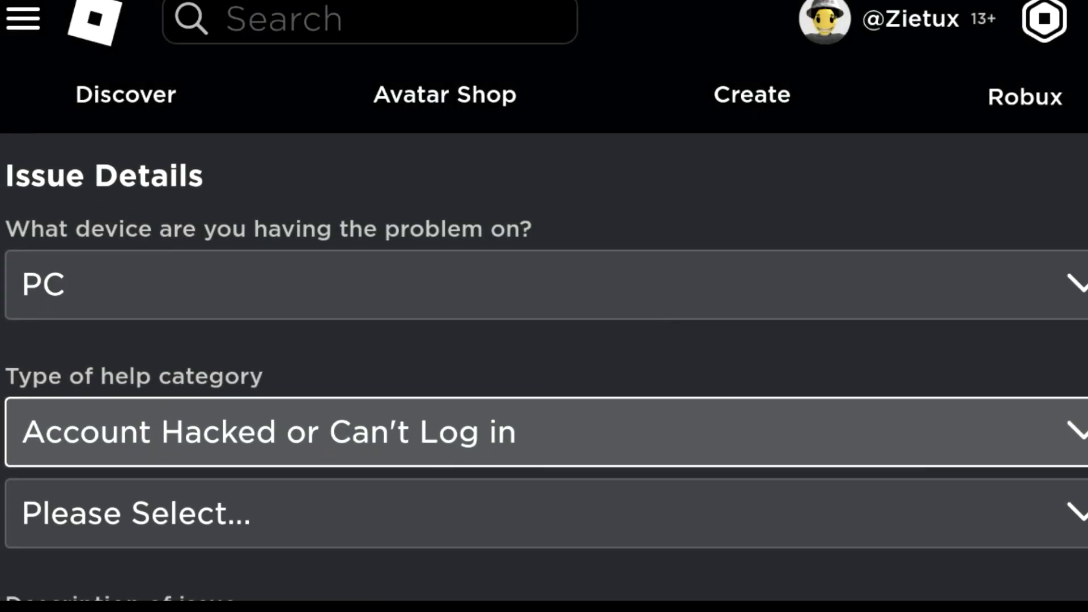
{"action": "scroll", "coordinate": [545, 368], "scroll_direction": "down", "scroll_amount": 1}
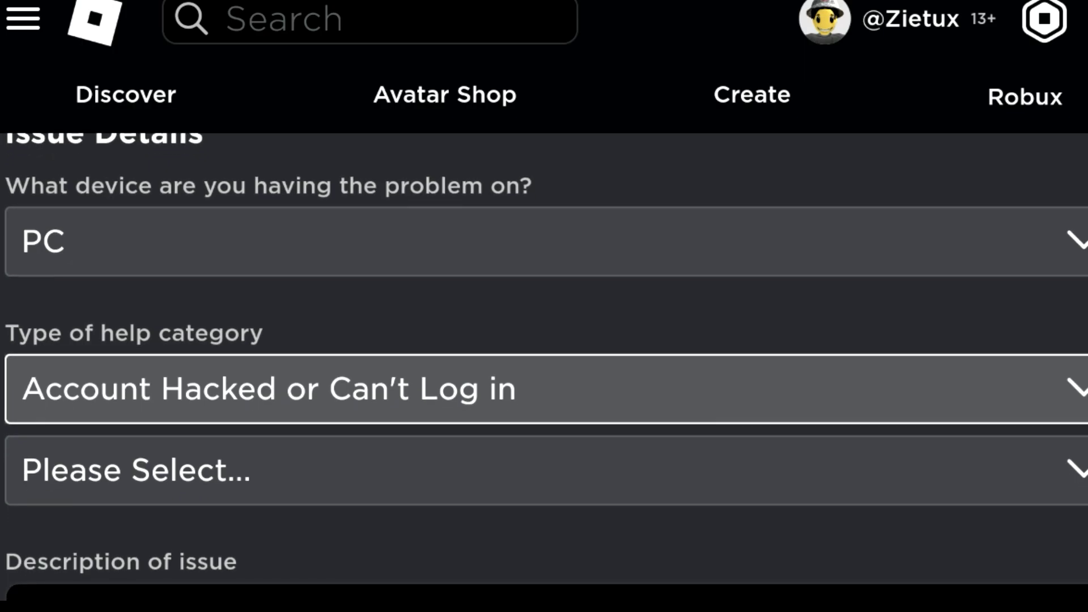
{"action": "left_click", "coordinate": [272, 470]}
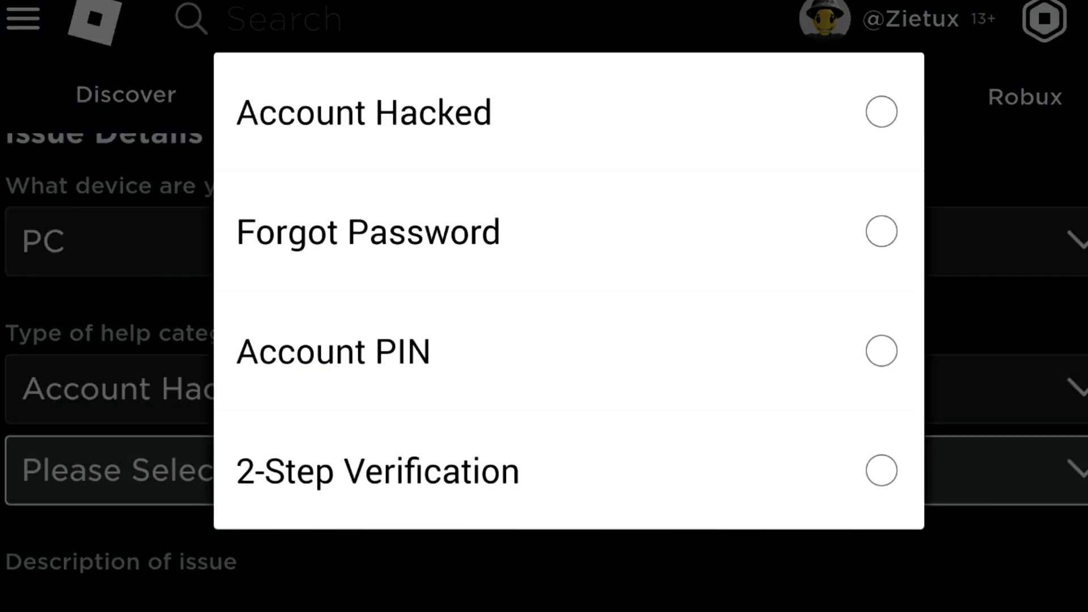
{"action": "left_click", "coordinate": [544, 351]}
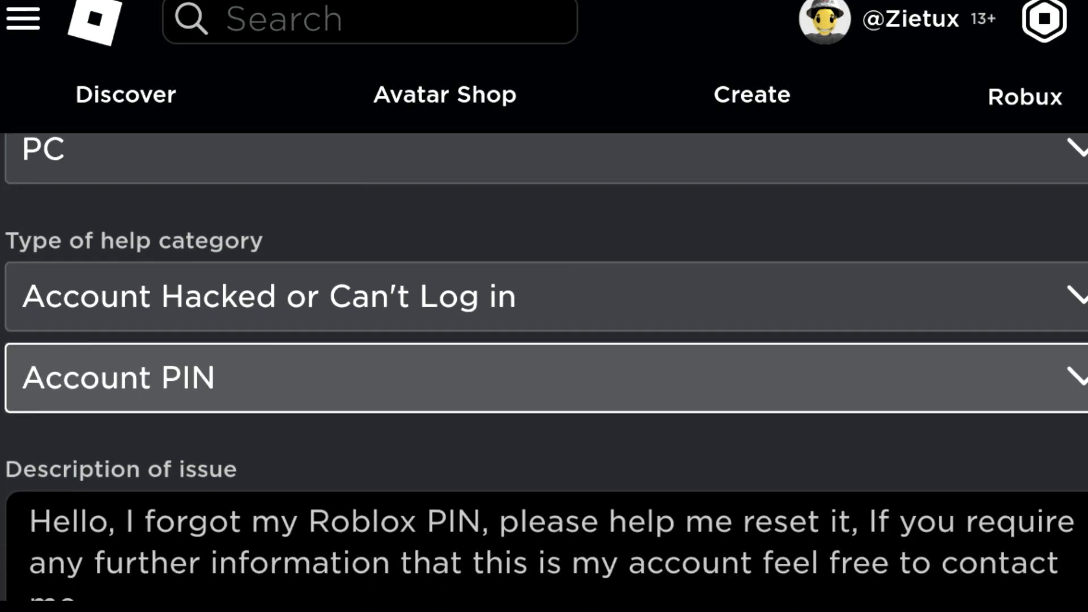
- Scroll past the PIN reset description and submit the Contact Us form
{"action": "scroll", "coordinate": [544, 368], "scroll_direction": "down", "scroll_amount": 5}
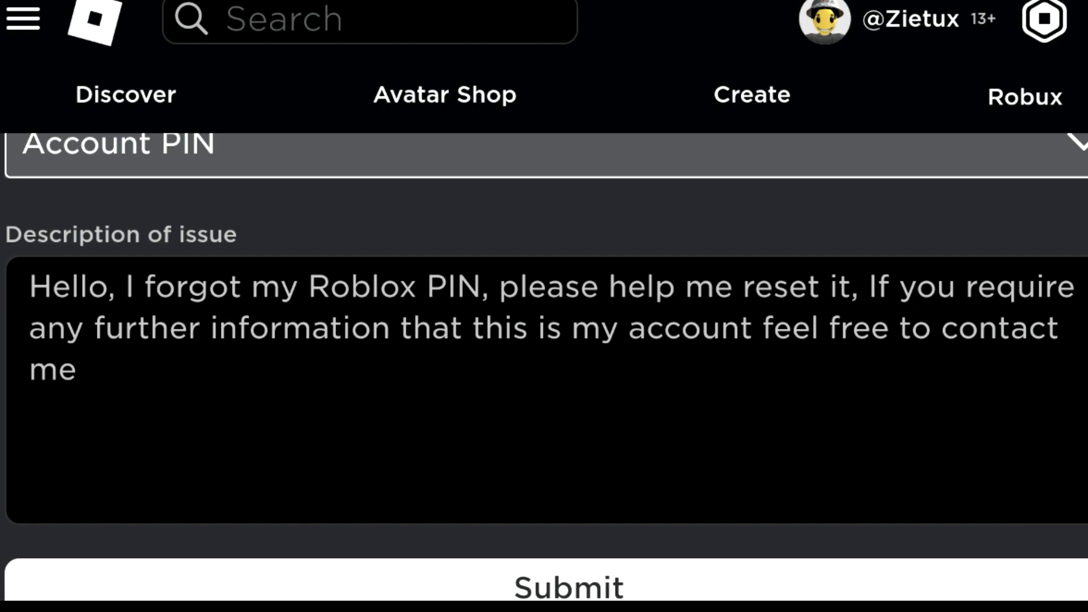
{"action": "scroll", "coordinate": [545, 368], "scroll_direction": "down", "scroll_amount": 1}
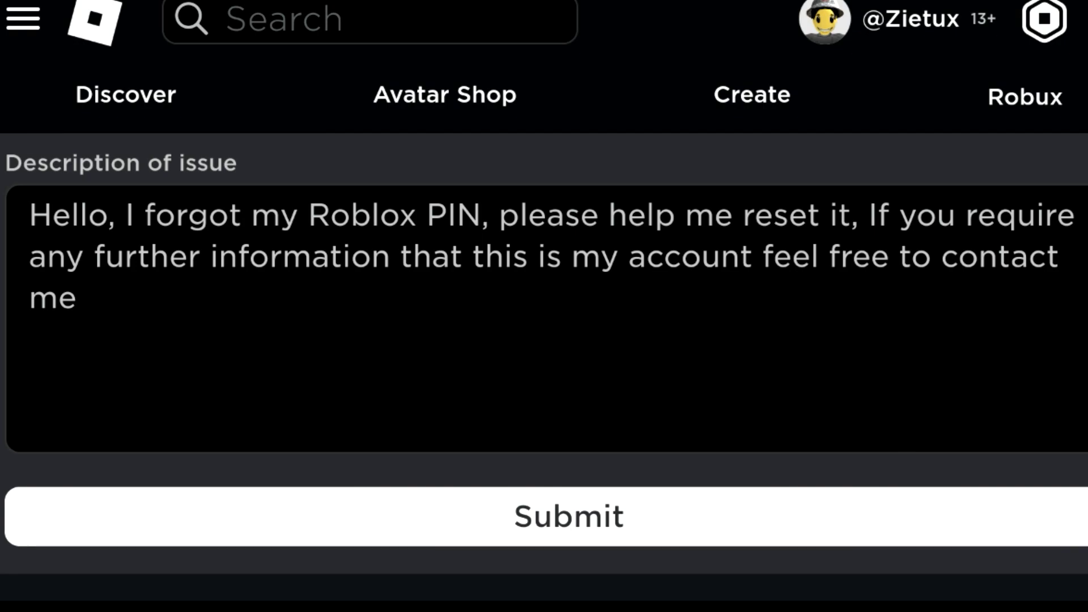
{"action": "left_click", "coordinate": [569, 517]}
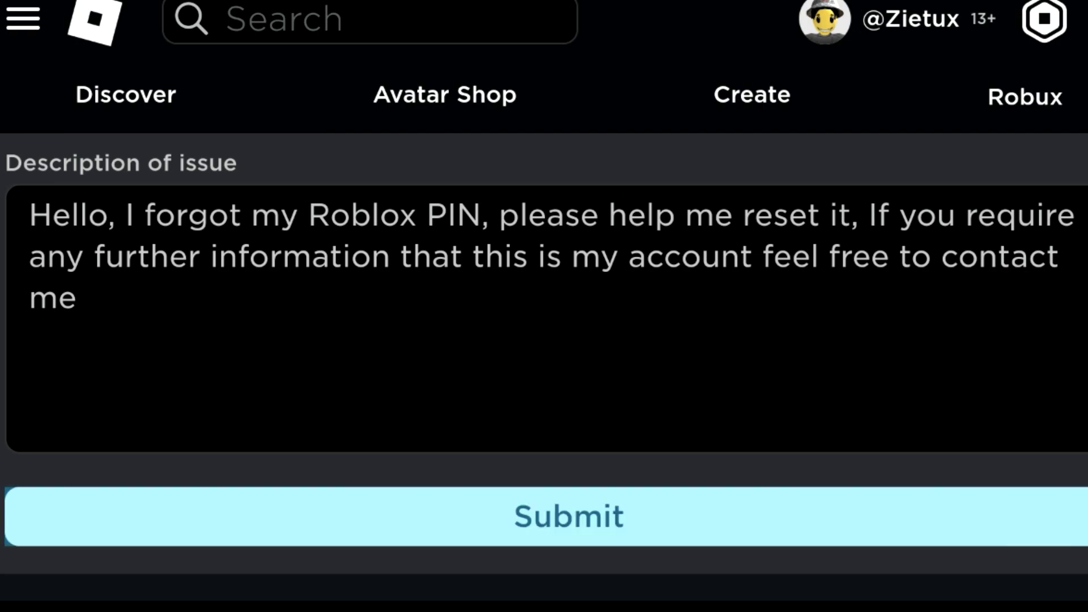